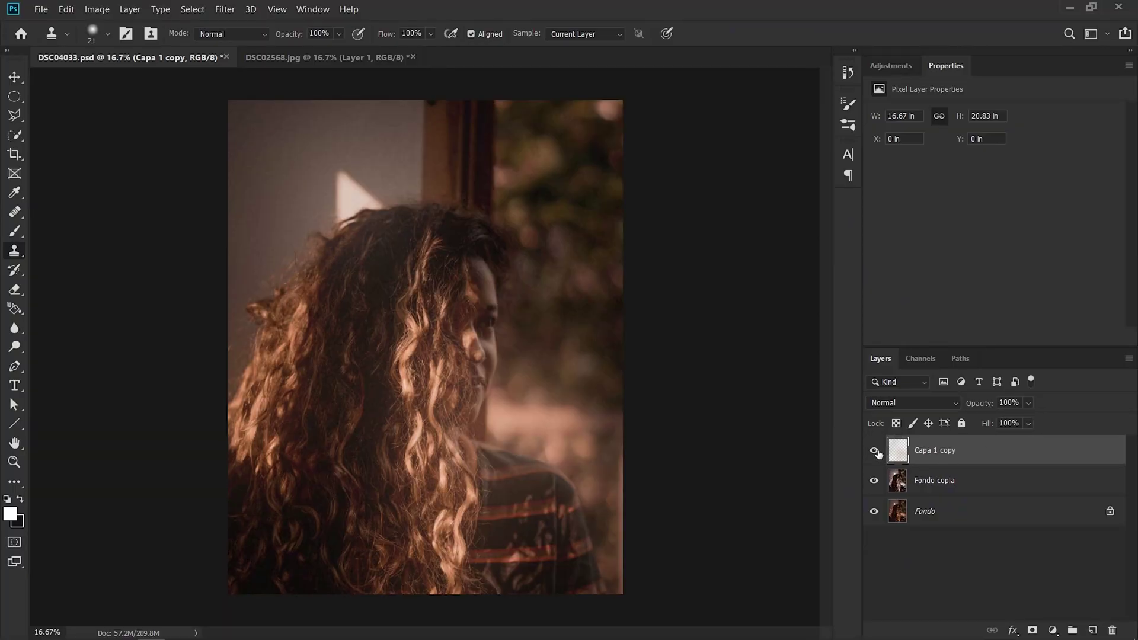
Hide the Capa 1 copy glow layer to compare the portrait before and after
click(875, 450)
Show the Capa 1 copy glow layer again
click(875, 451)
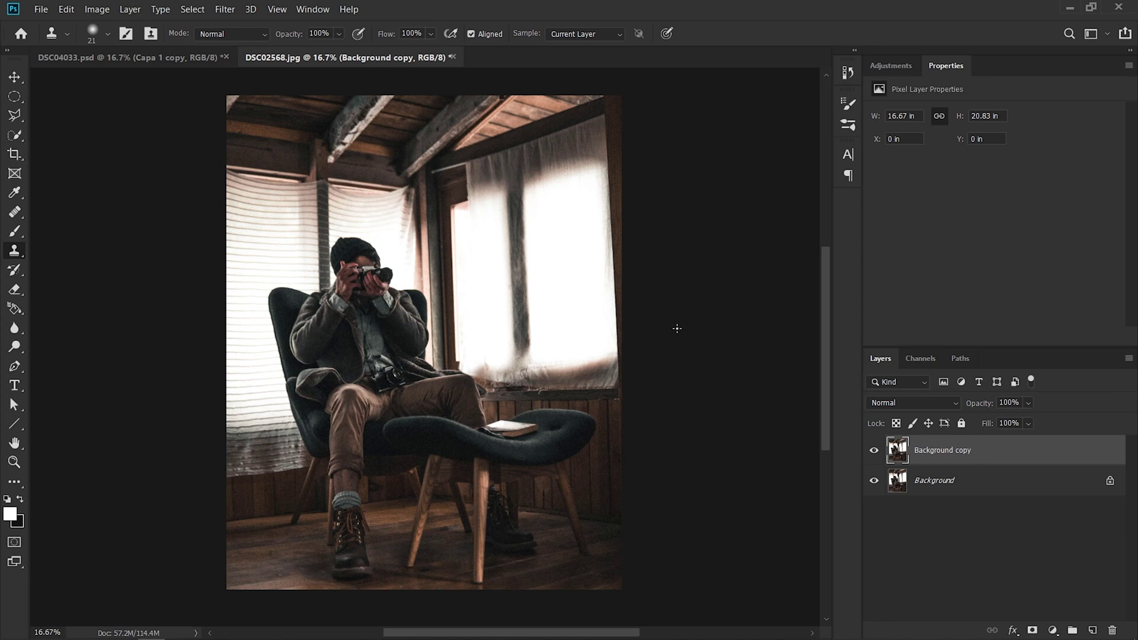
Select the photo's Highlights with Color Range at range 168
click(193, 9)
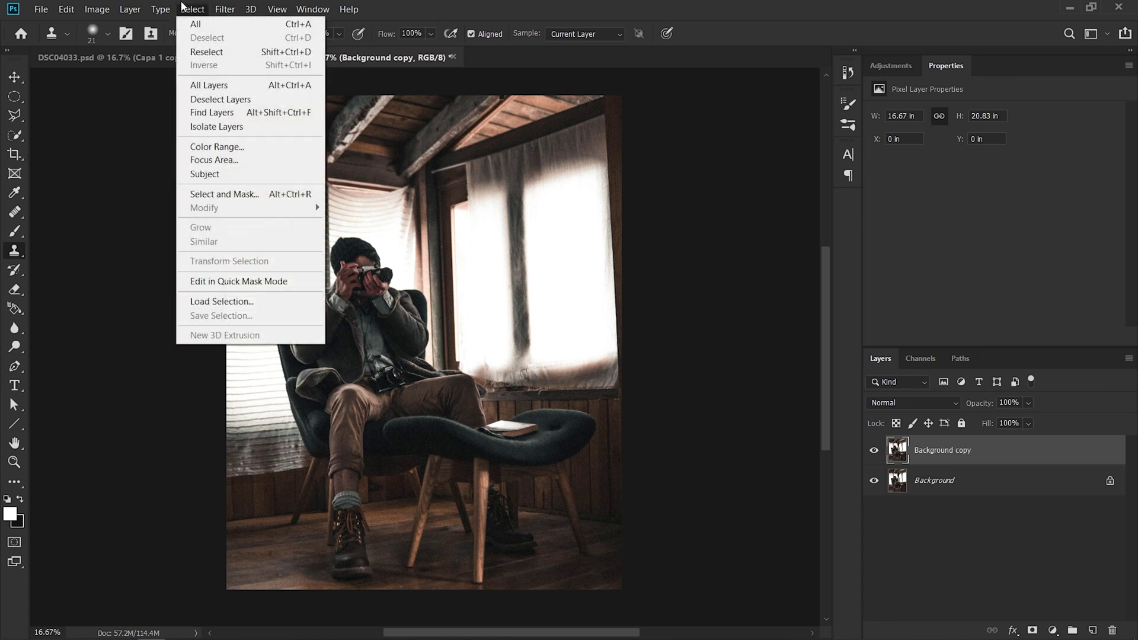
click(230, 147)
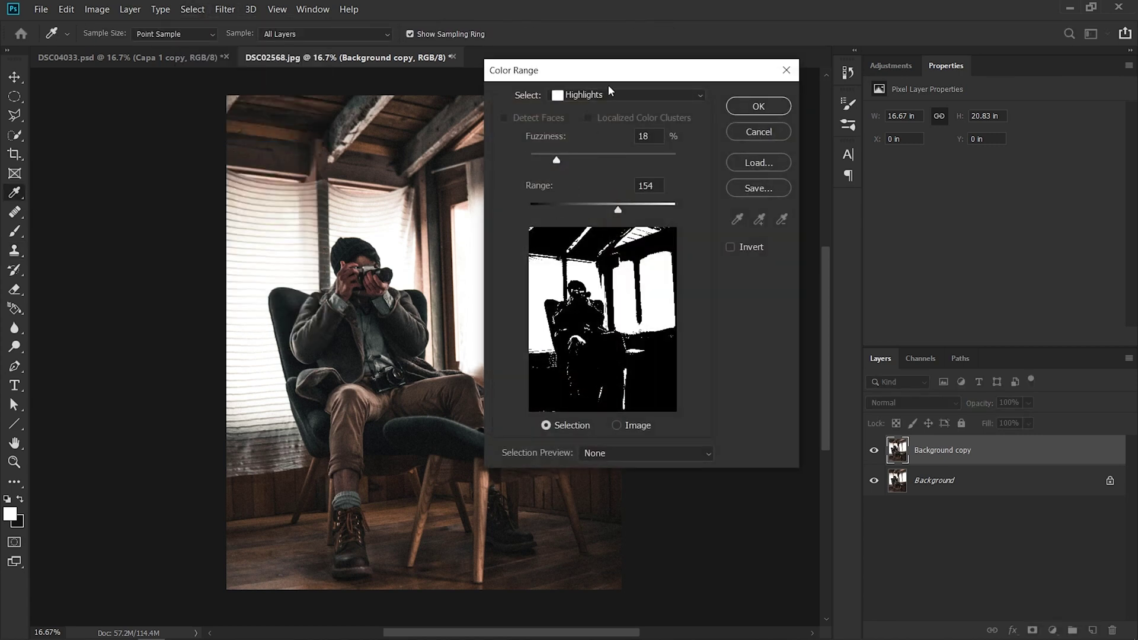
click(604, 96)
click(594, 231)
click(576, 204)
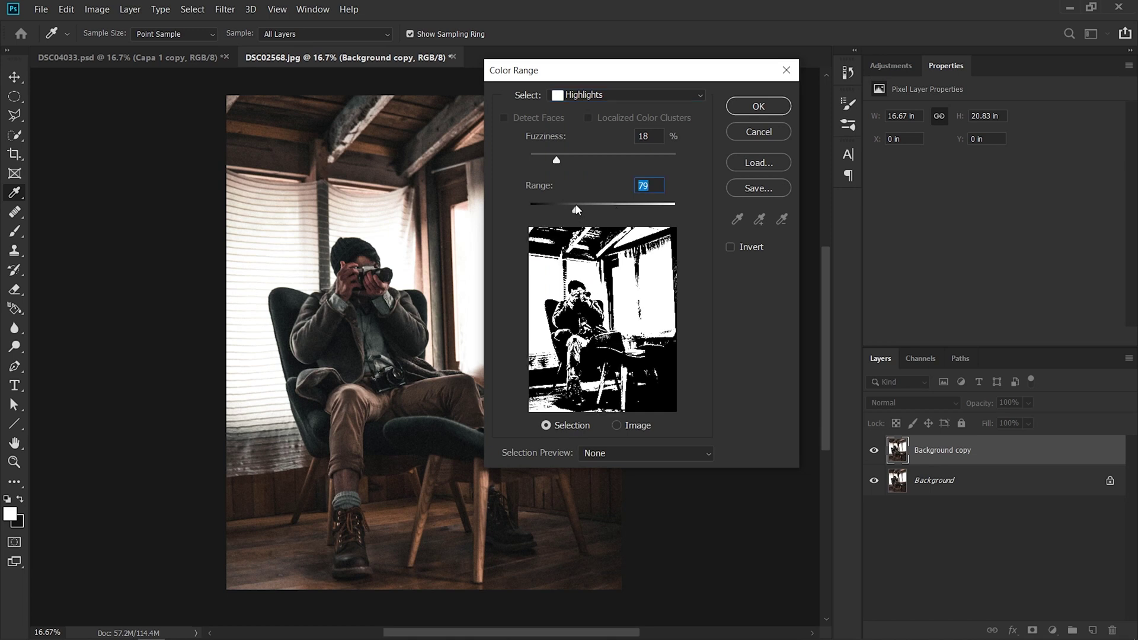
drag(614, 208, 627, 208)
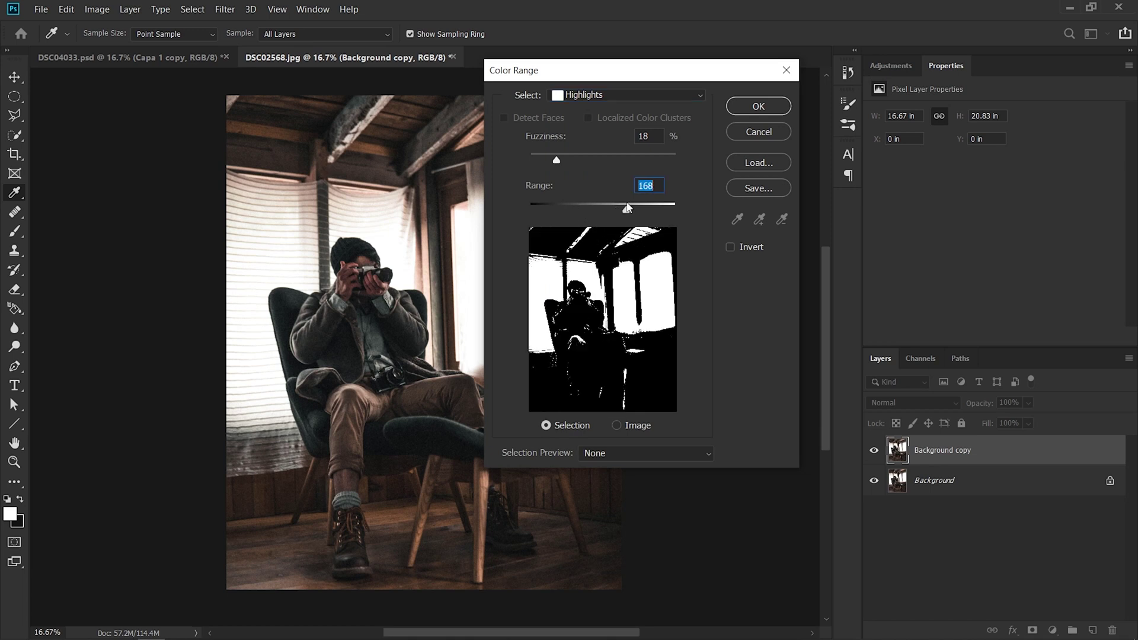
click(759, 106)
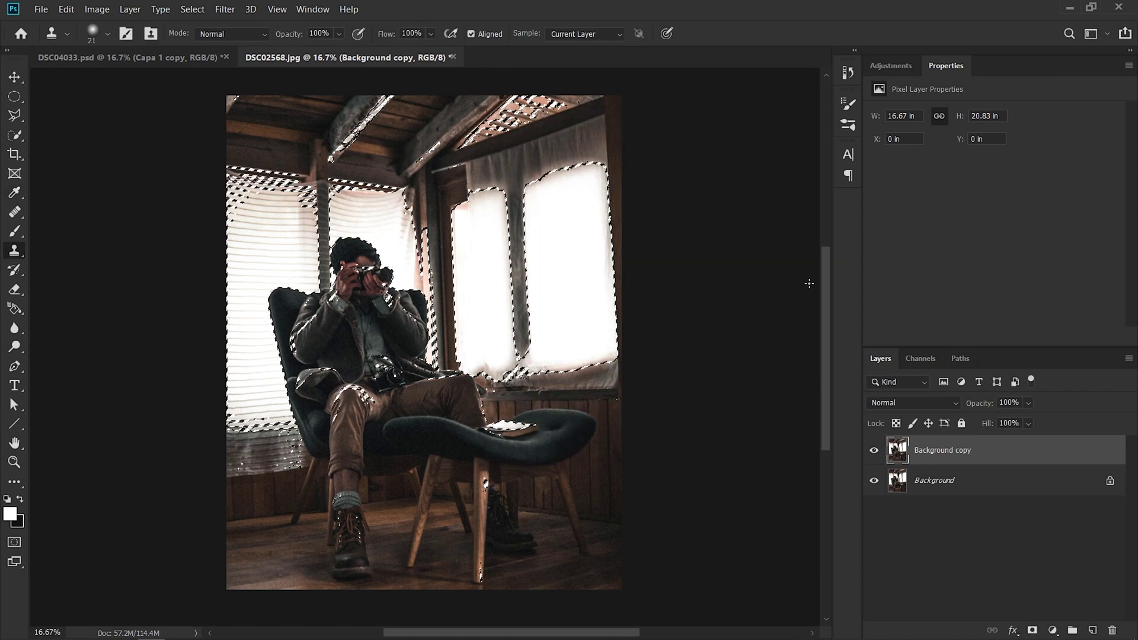
Fill the highlight selection with white on a new layer, then deselect
click(1093, 631)
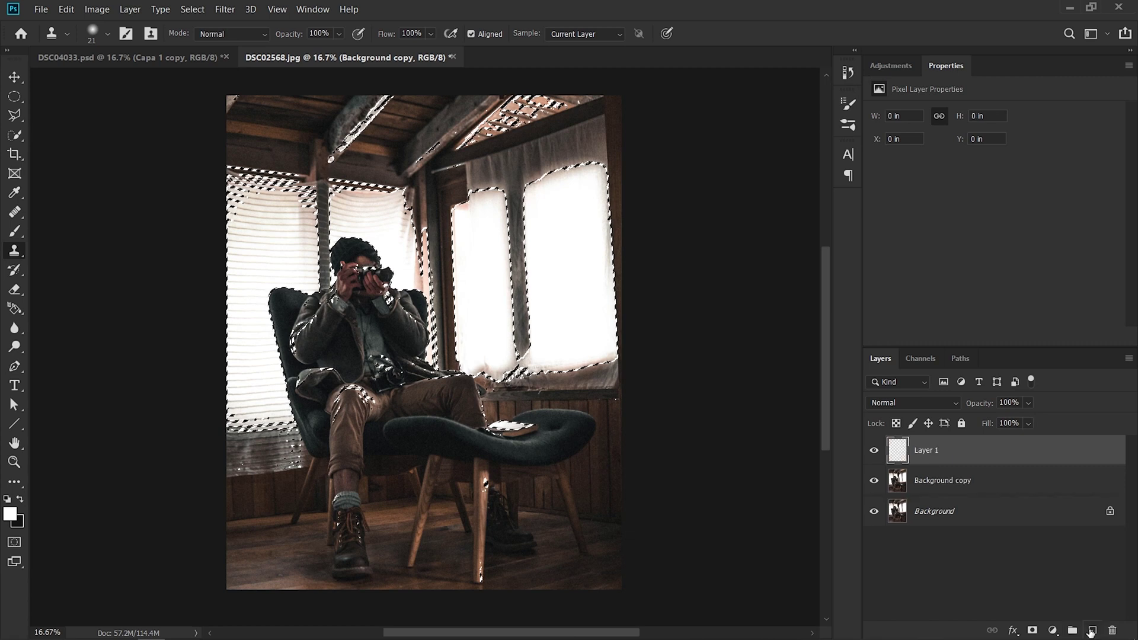
key(alt+BackSpace)
key(ctrl+d)
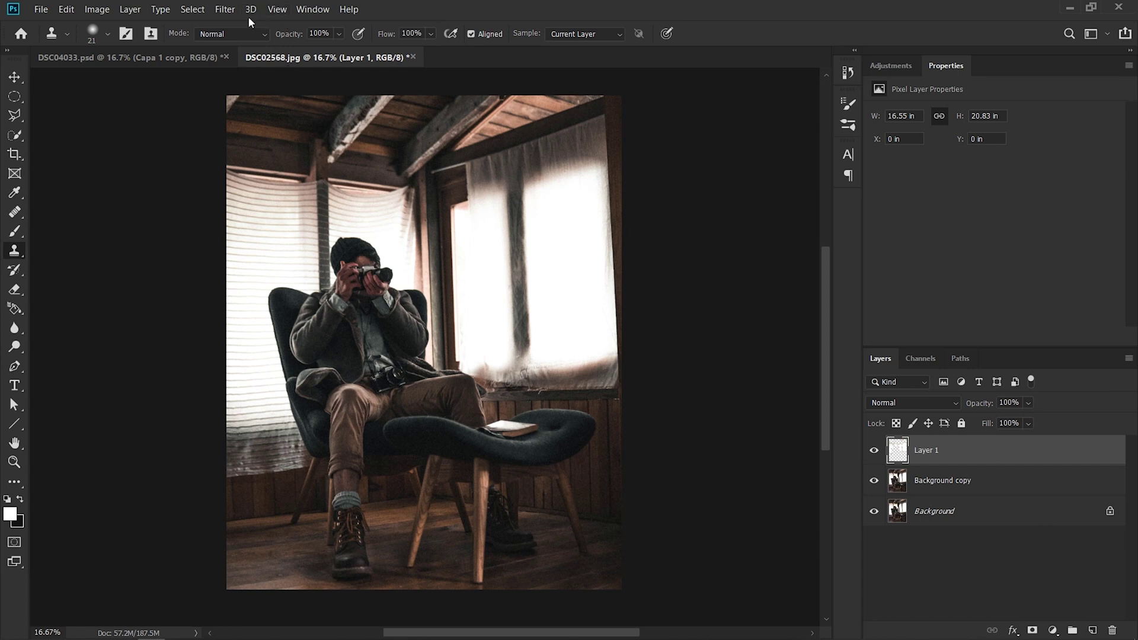
Blur the white highlight layer with a 182-pixel Gaussian Blur
click(225, 9)
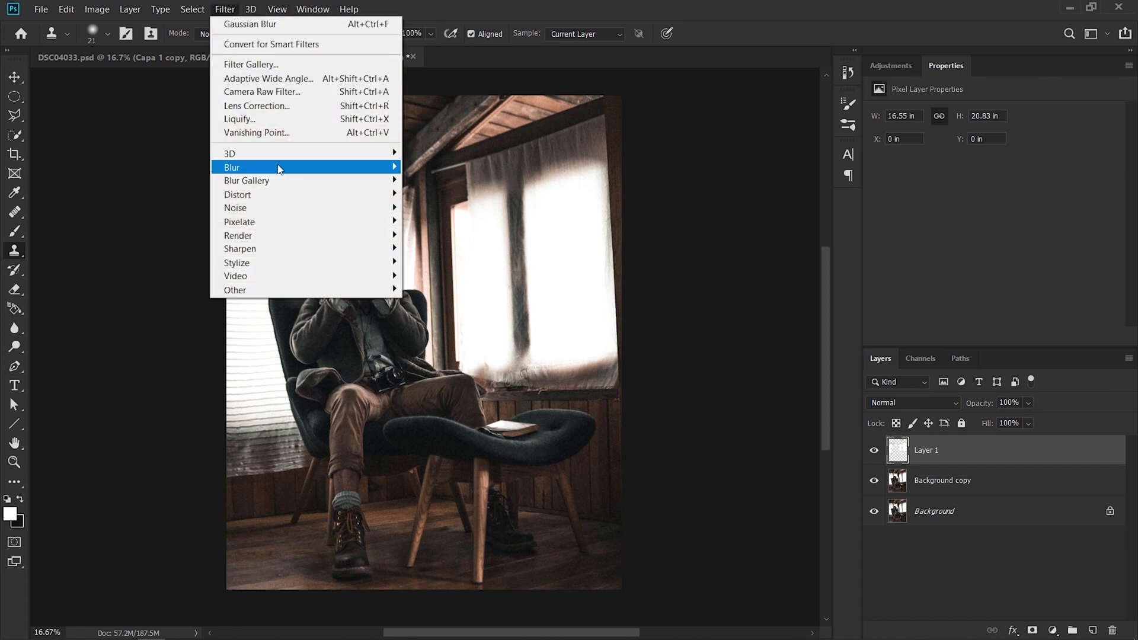
mouse_move(277, 168)
click(457, 221)
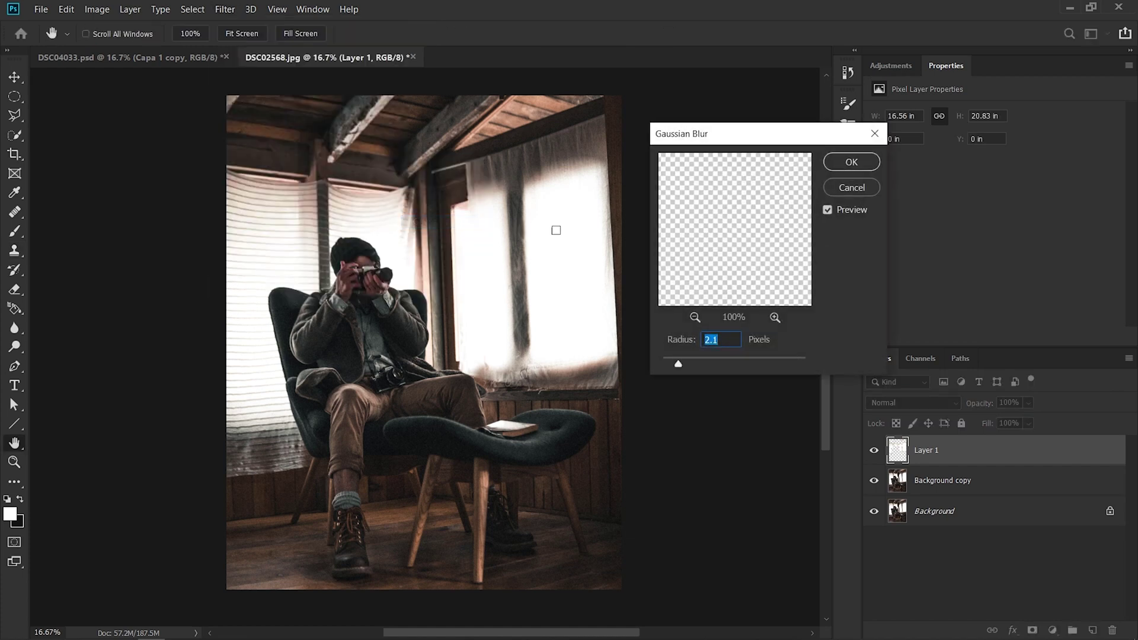
click(732, 363)
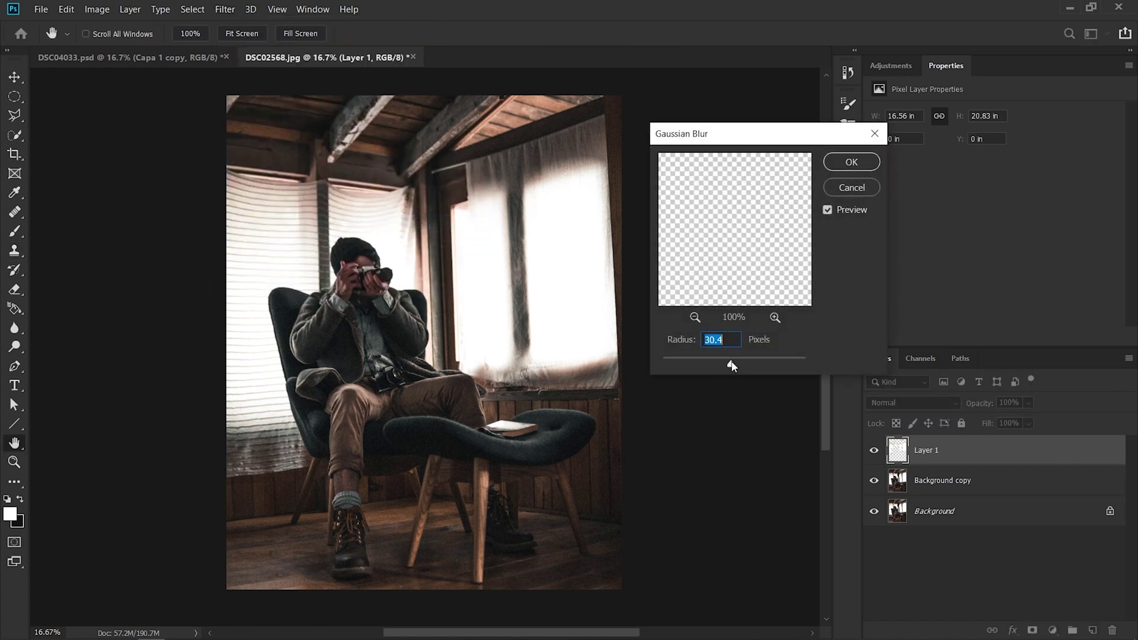
click(764, 363)
click(786, 363)
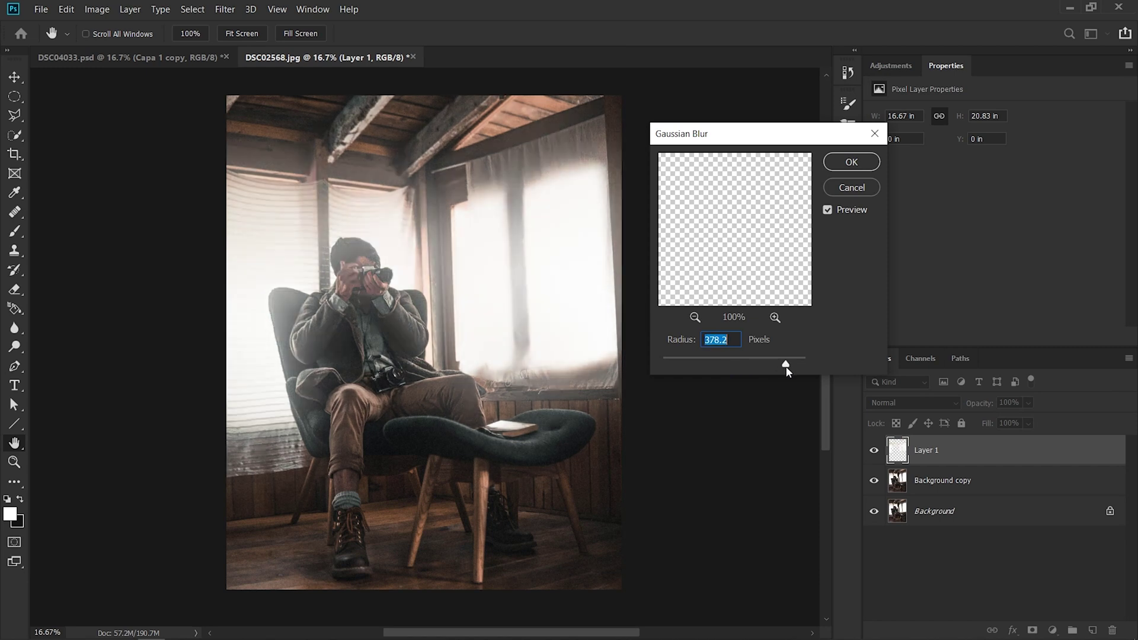
click(774, 363)
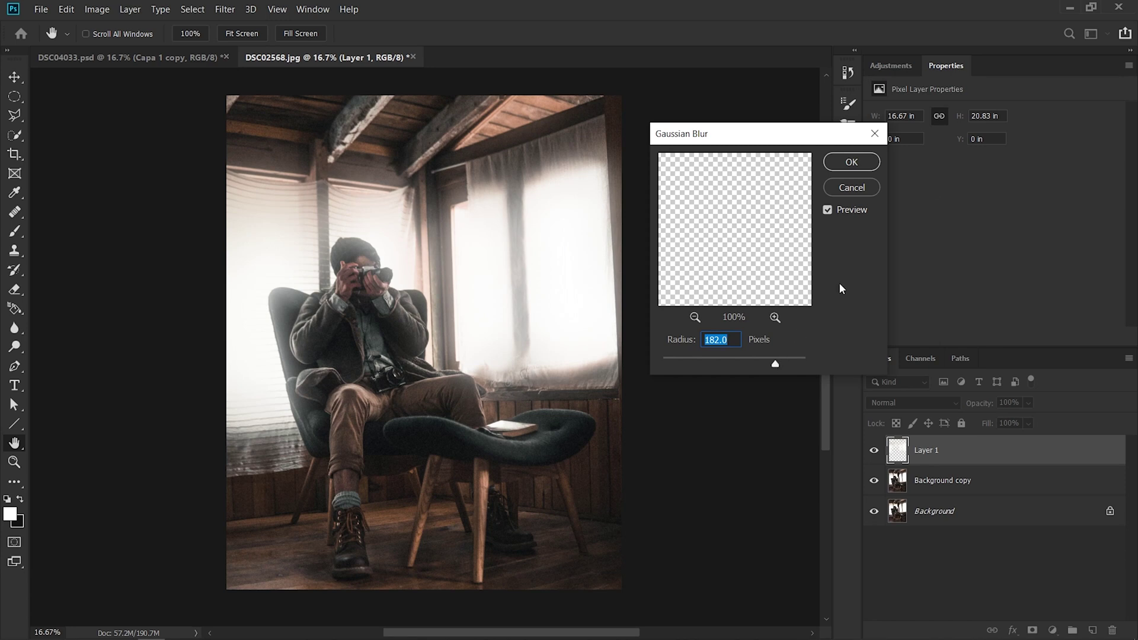
click(874, 165)
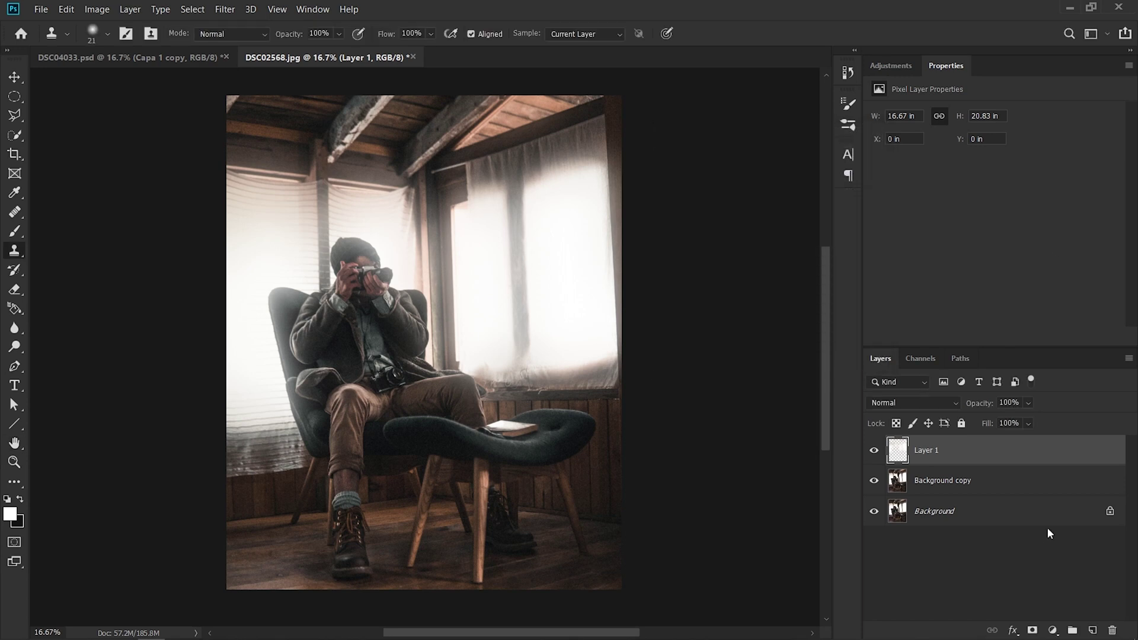
key(ctrl+j)
key(ctrl+j)
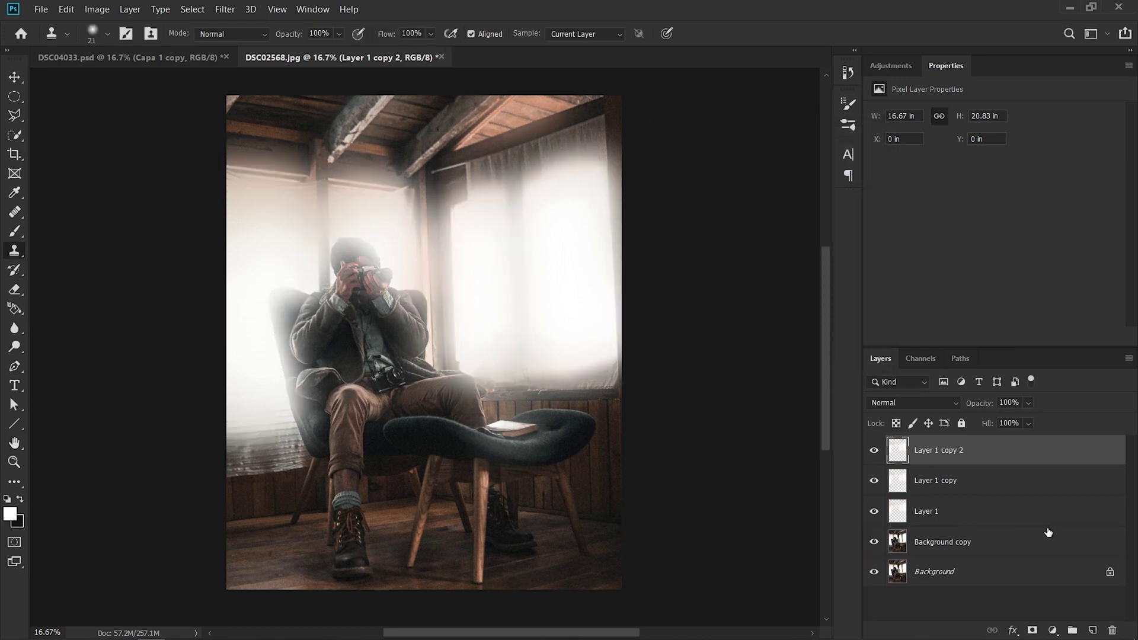
key(ctrl+z)
key(ctrl+z)
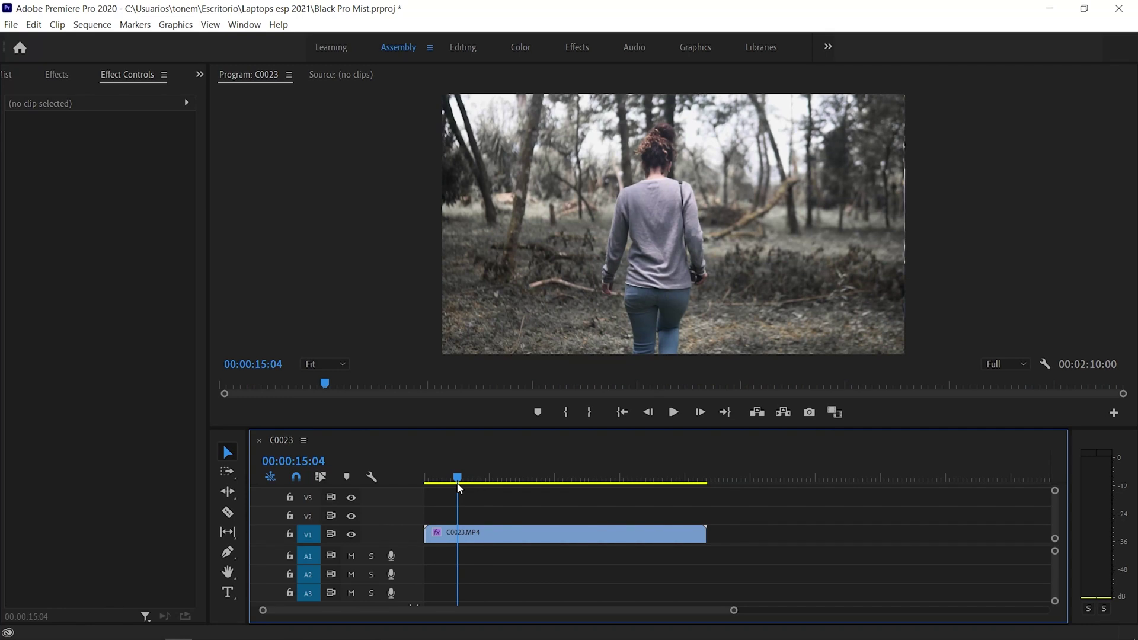
Preview C0023.MP4, Alt-drag a copy onto track V2, and hide track V1
key(space)
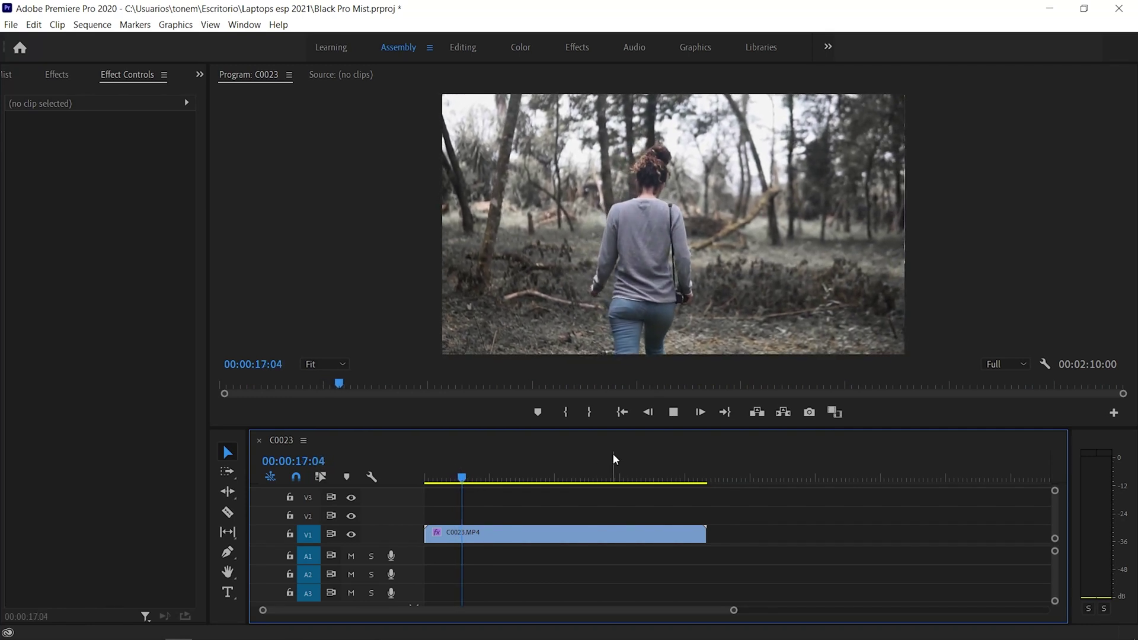
key(space)
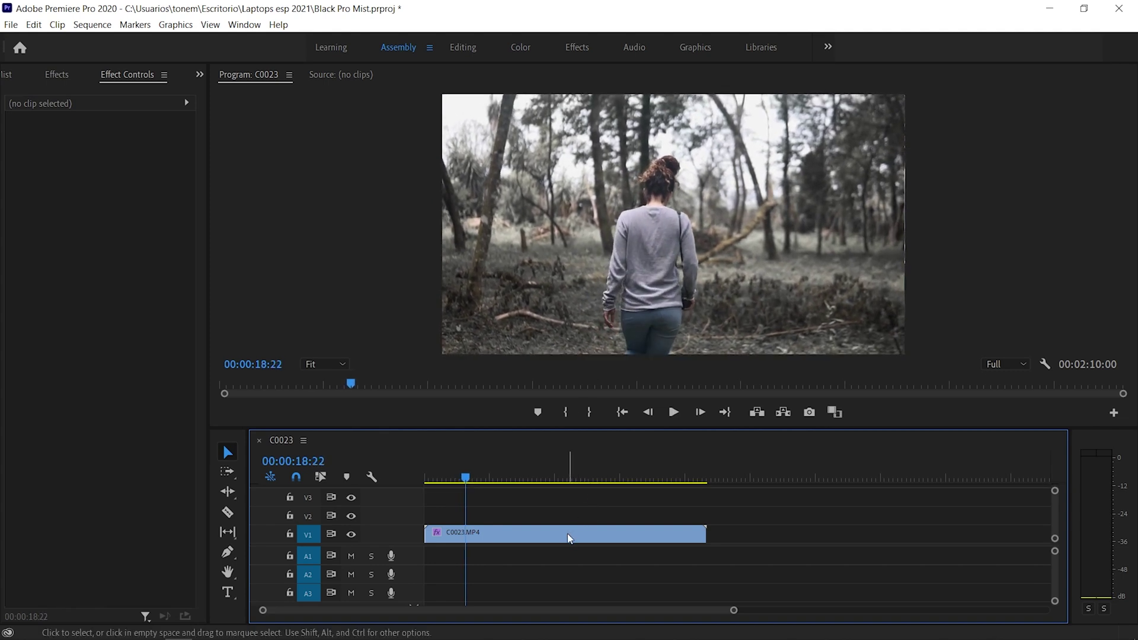
click(645, 540)
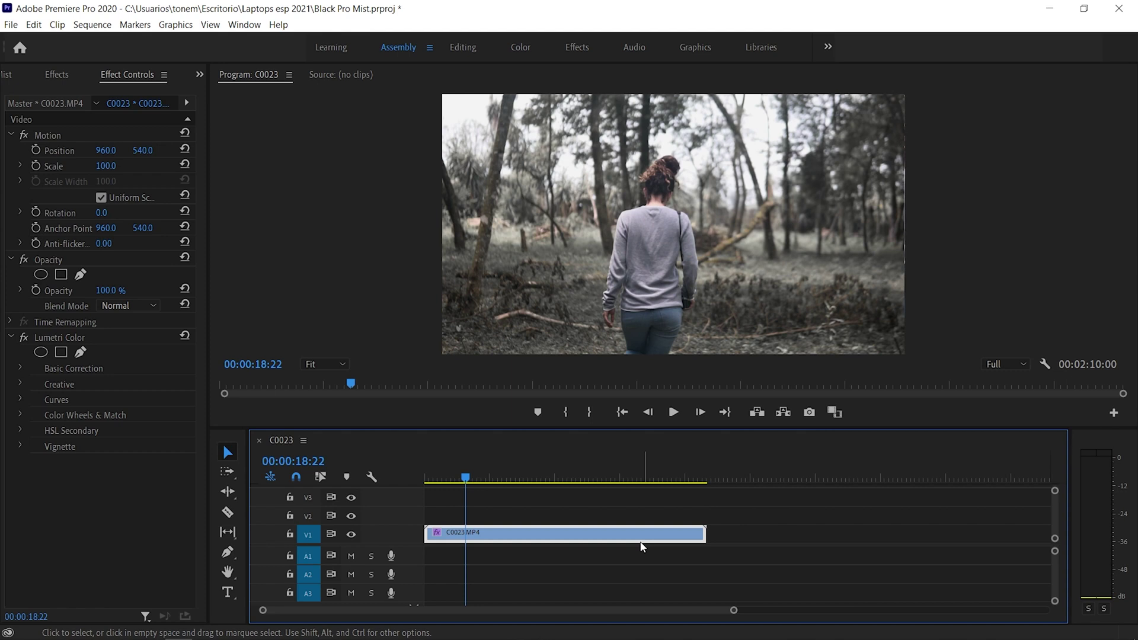
drag(528, 532, 529, 529)
click(355, 534)
click(487, 518)
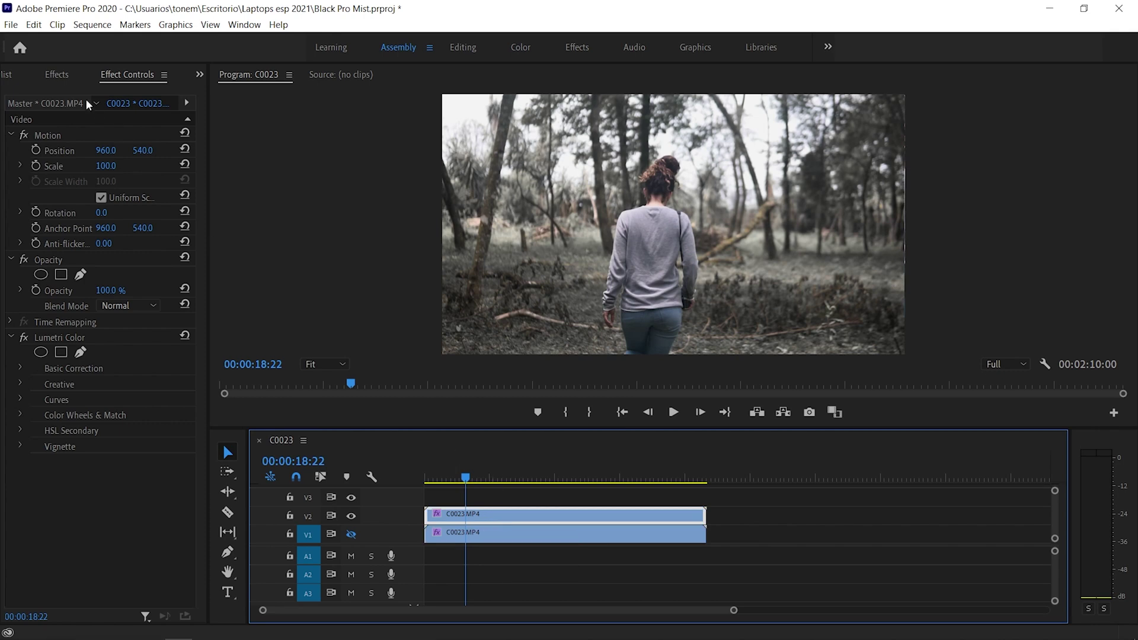
Apply the Luma Key effect to the V2 copy of C0023.MP4
click(68, 77)
click(91, 93)
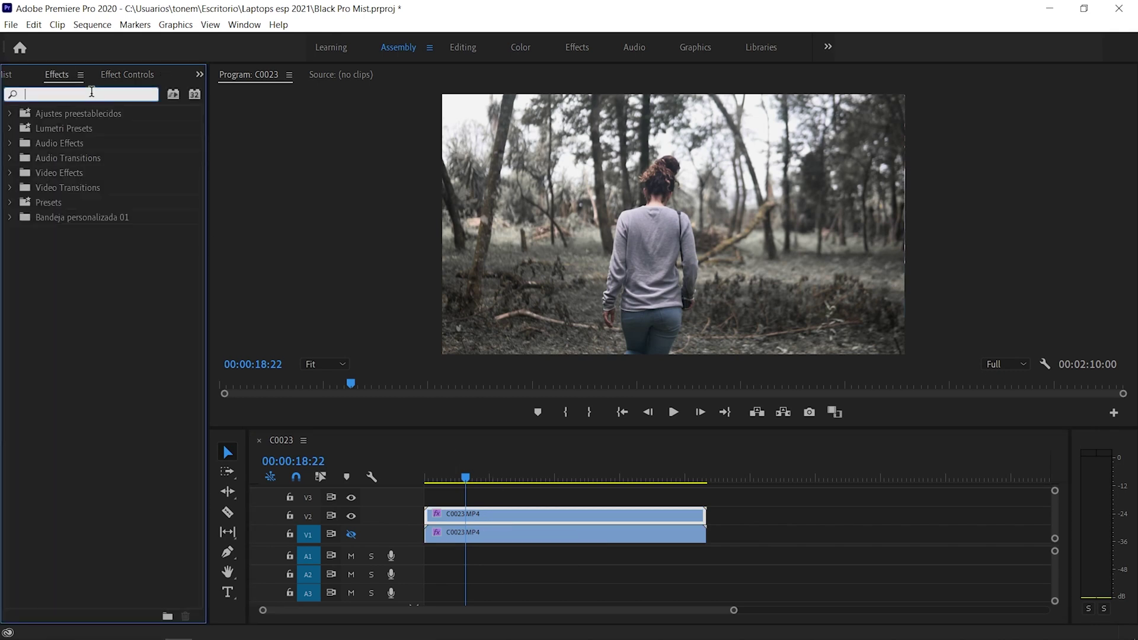
text(luma key)
drag(70, 202, 480, 515)
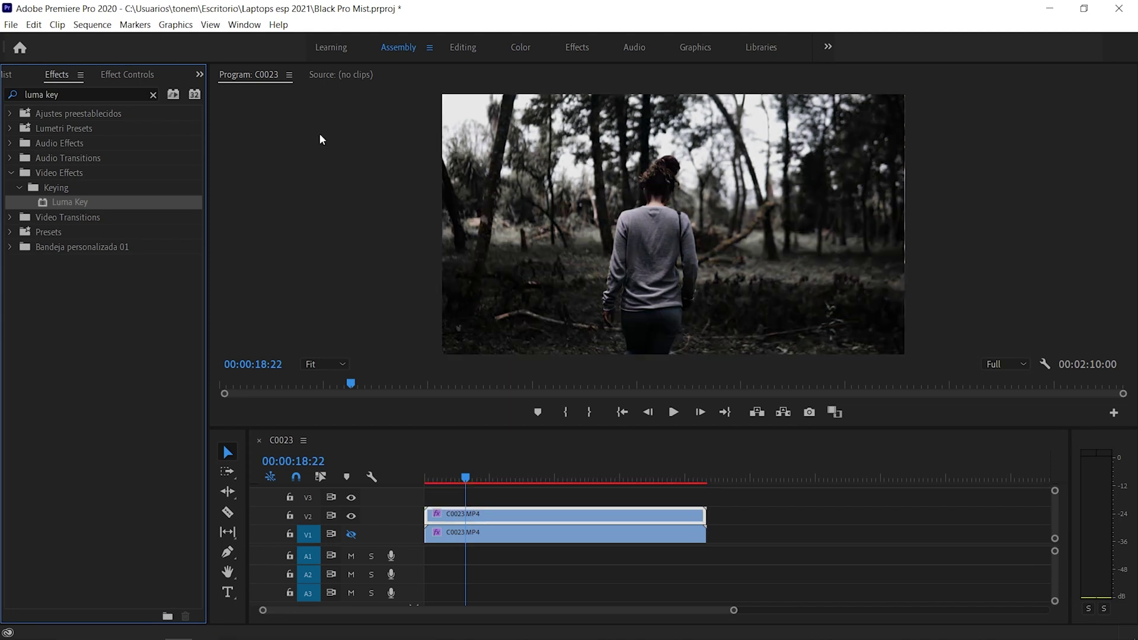
Set the Luma Key Cutoff to 84% so only bright highlights remain
click(143, 76)
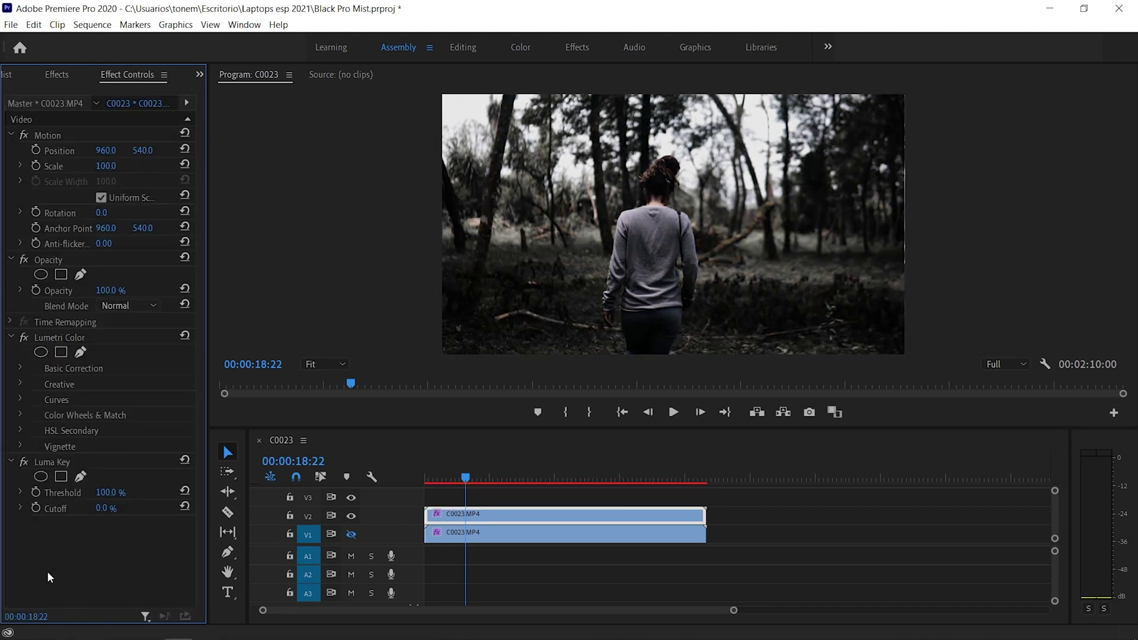
click(10, 338)
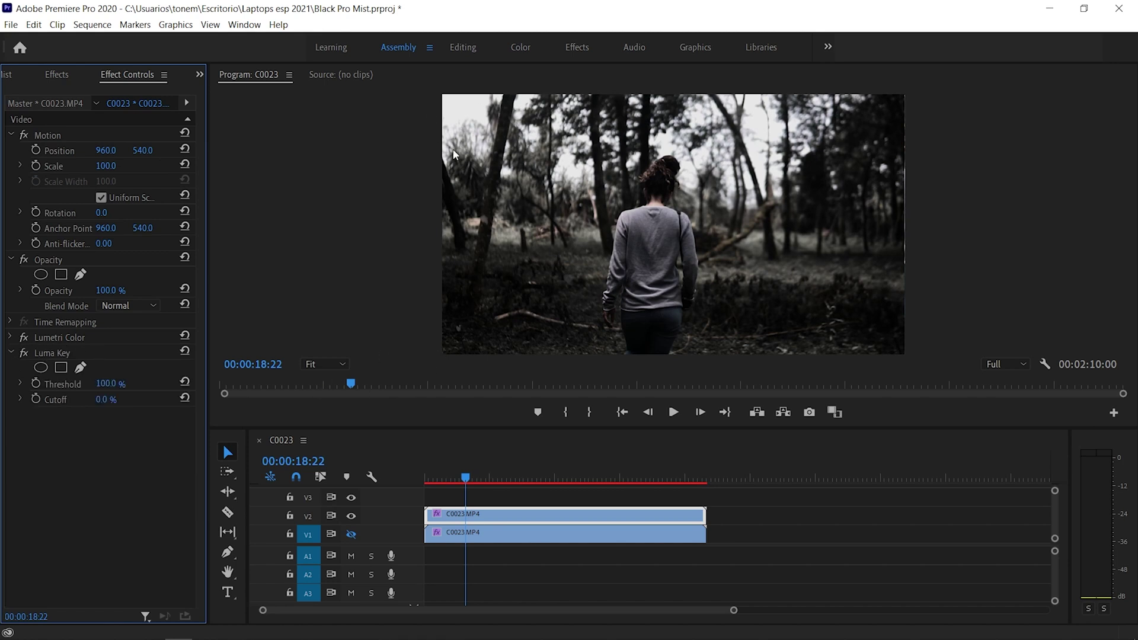
mouse_move(110, 403)
mouse_down()
mouse_move(137, 403)
mouse_move(127, 399)
mouse_up()
click(118, 400)
text(91)
key(Return)
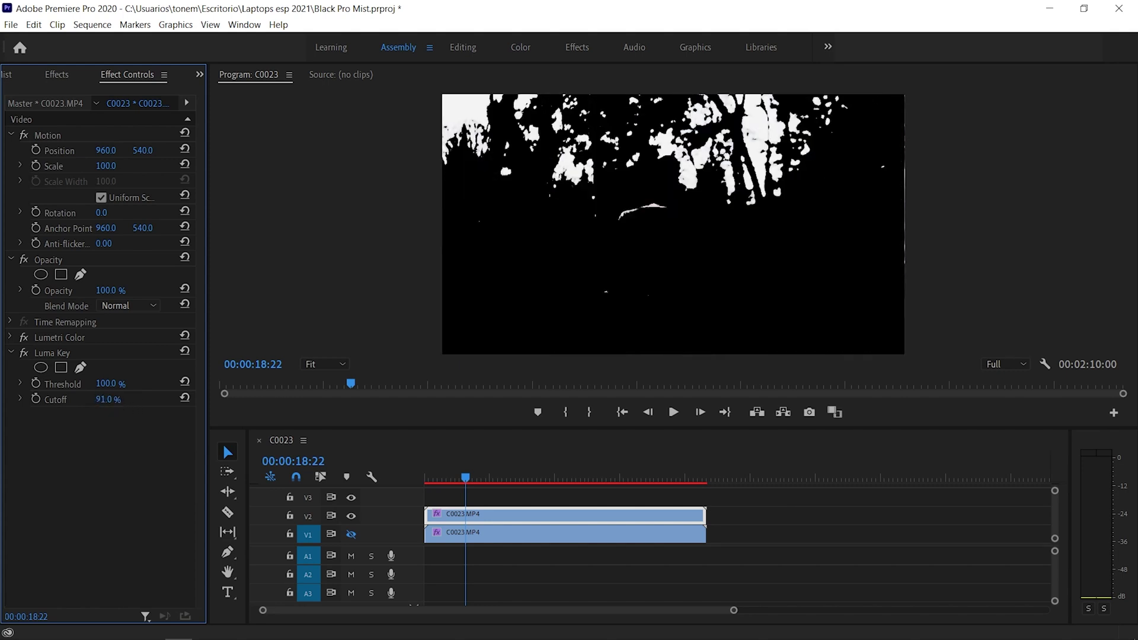
drag(119, 400, 112, 399)
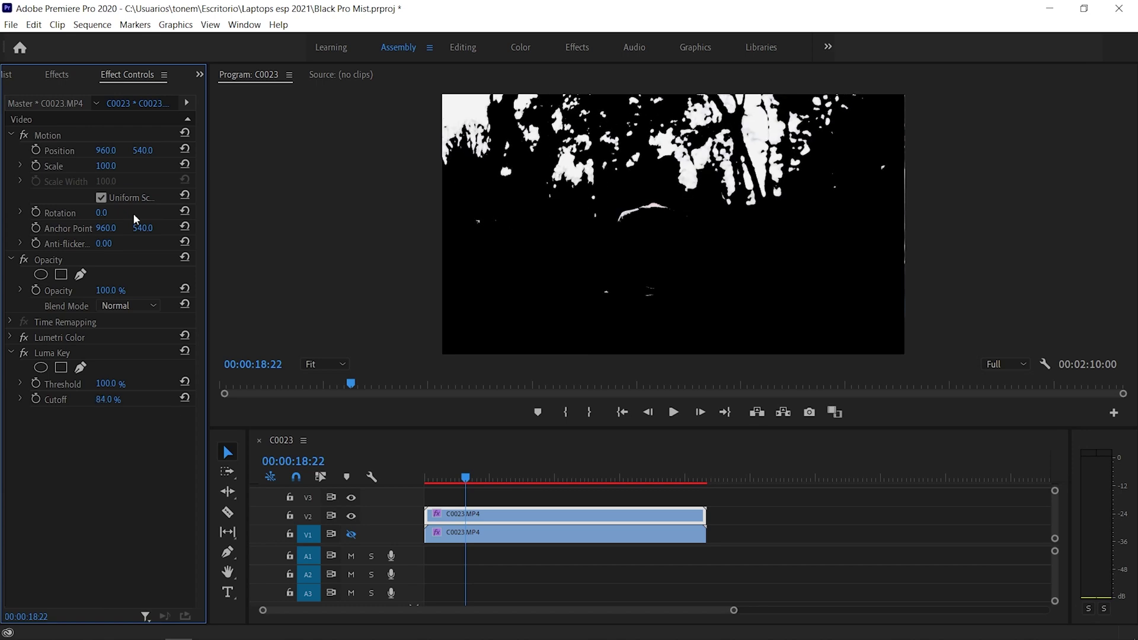
click(69, 73)
Apply Gaussian Blur to the V2 copy and turn track V1 back on
click(153, 95)
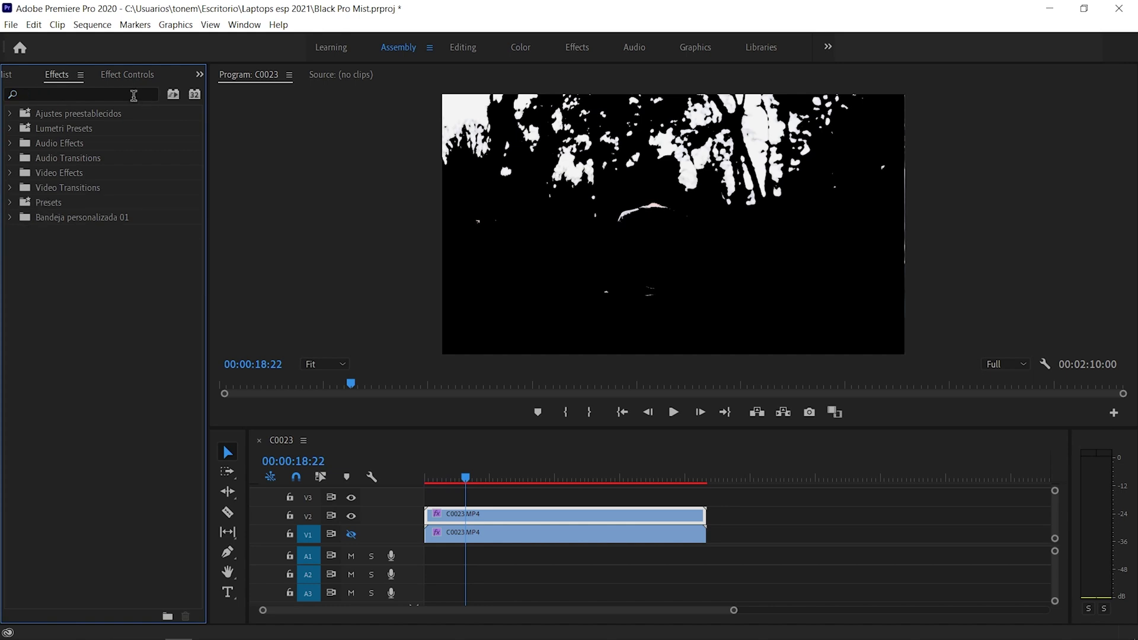
text(gauss)
drag(63, 202, 467, 511)
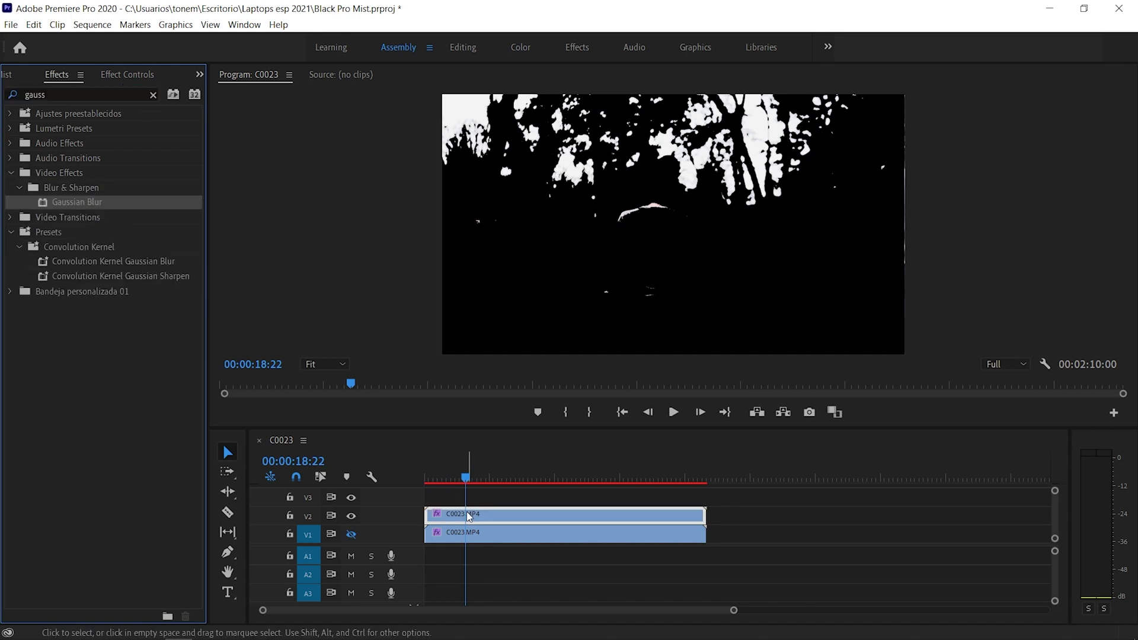
click(349, 536)
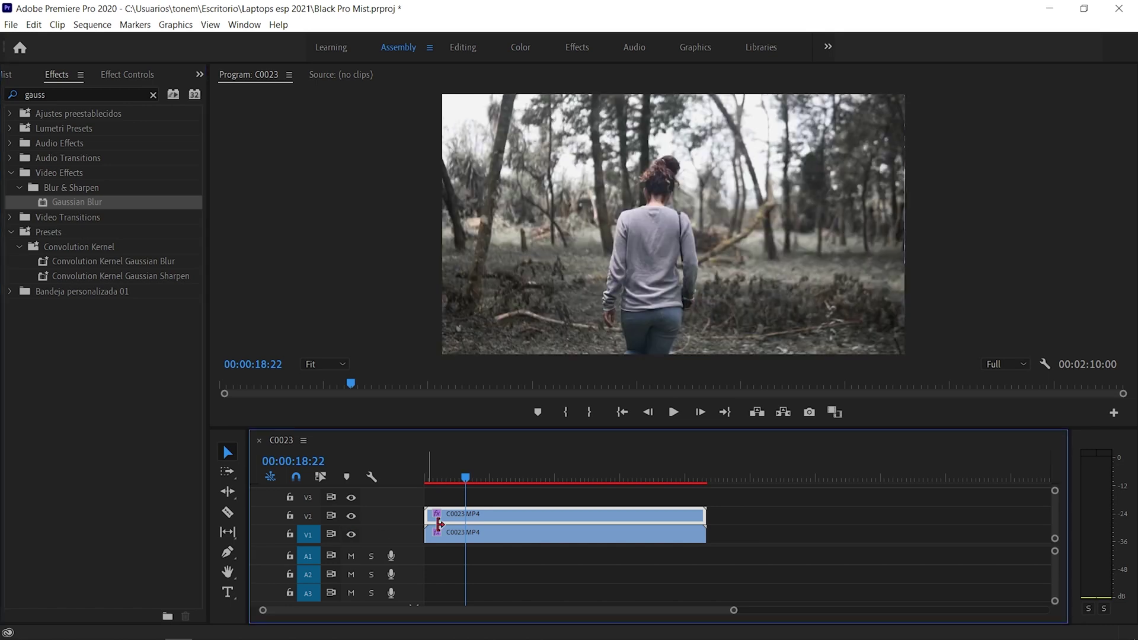
Set the Gaussian Blurriness to 43 and lower the V2 copy's opacity to 32%
click(123, 82)
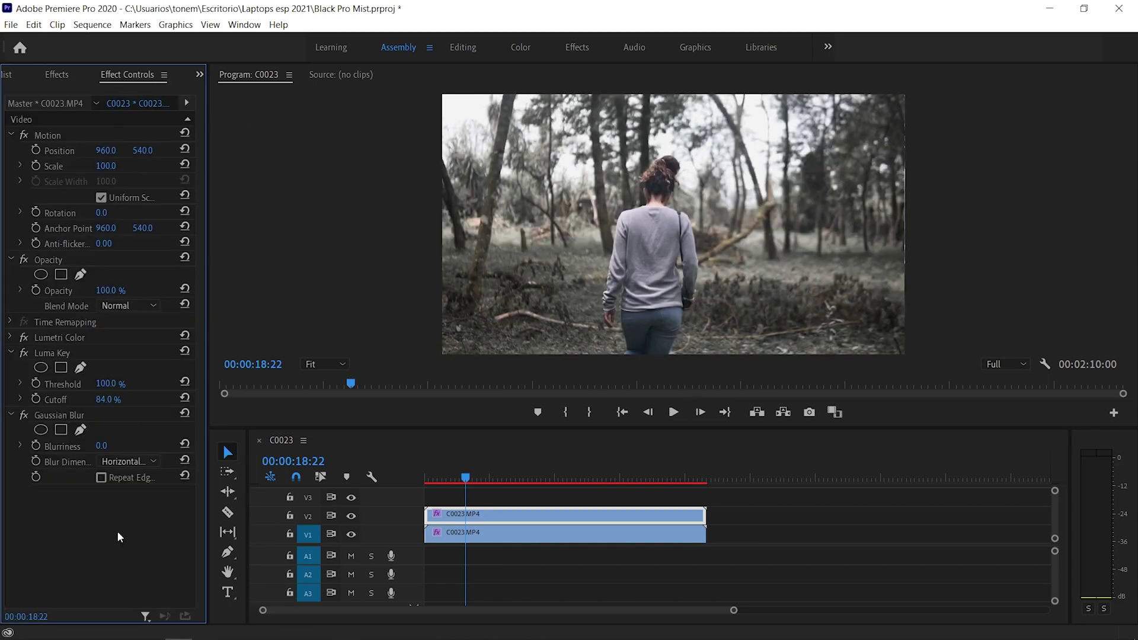
drag(98, 449, 189, 449)
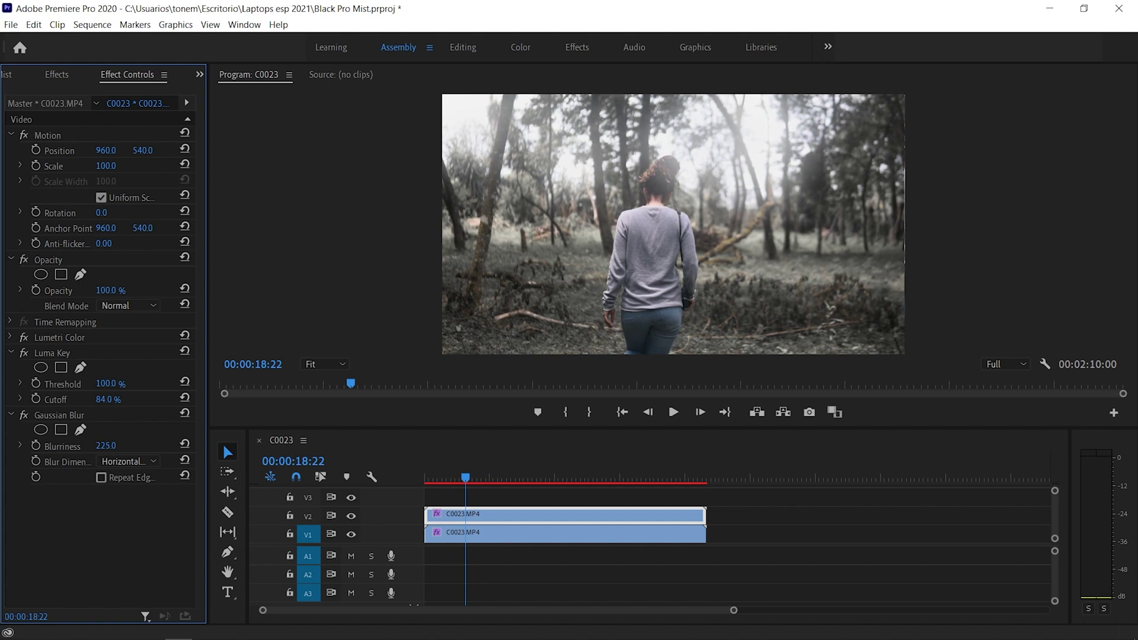
drag(105, 446, 157, 460)
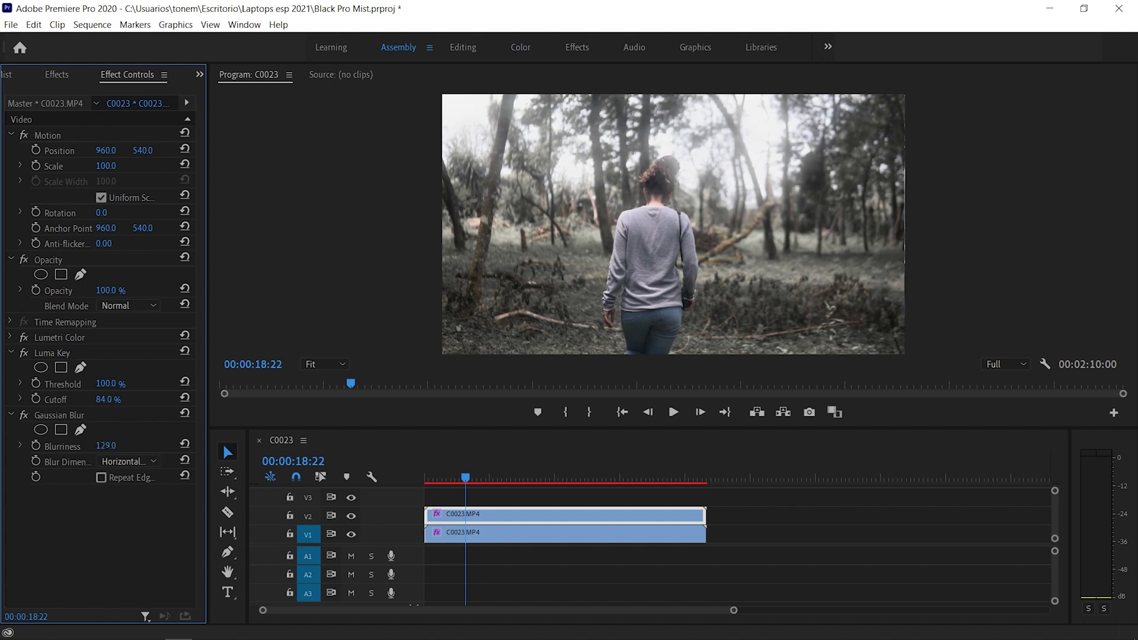
drag(104, 446, 89, 446)
click(354, 517)
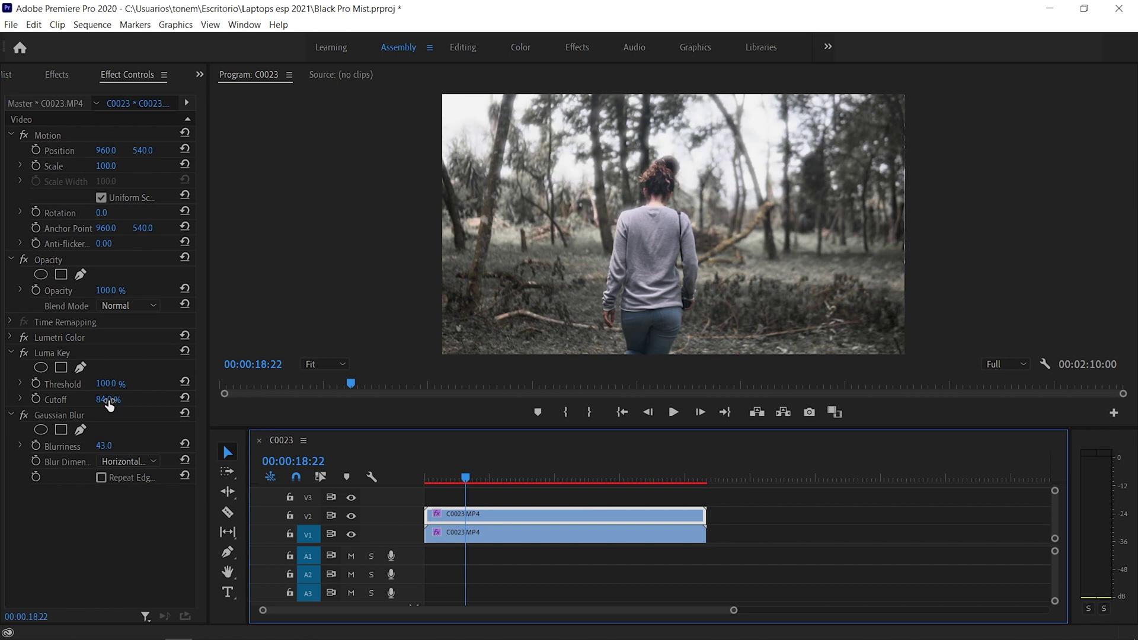
click(113, 293)
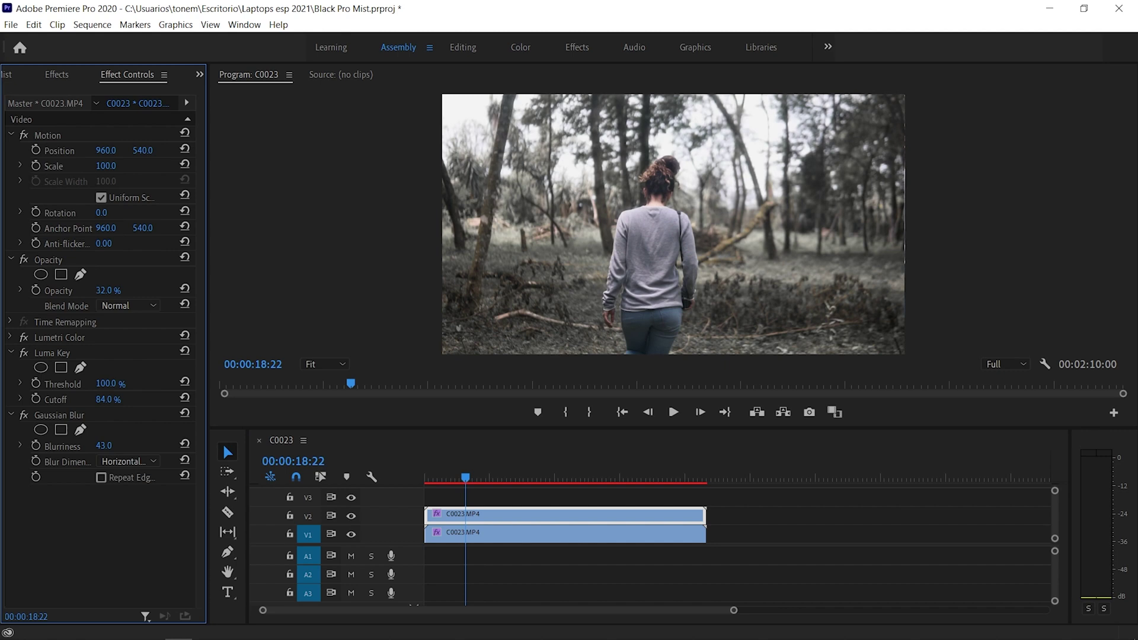